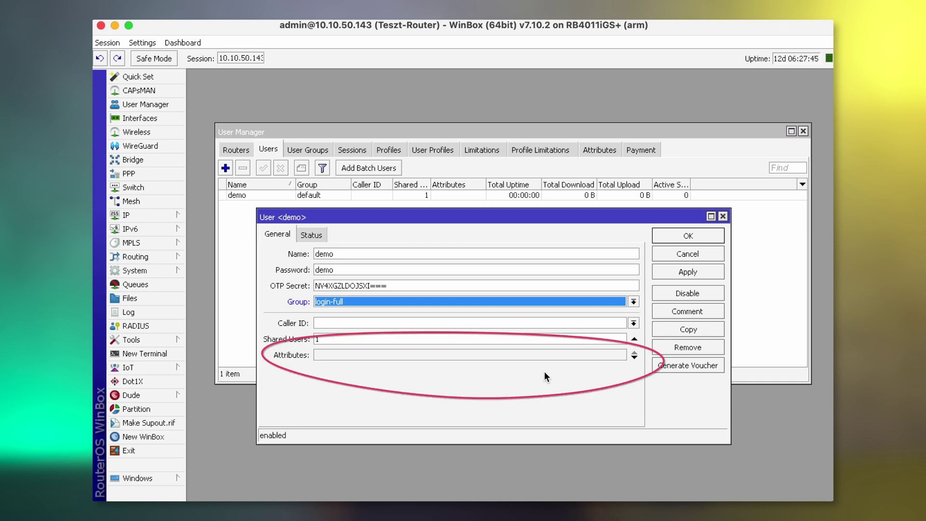
- Browse the RADIUS attributes available for the demo user, remove the blank Framed-IP-Address entry, and save the user
{"action": "left_click", "coordinate": [563, 354]}
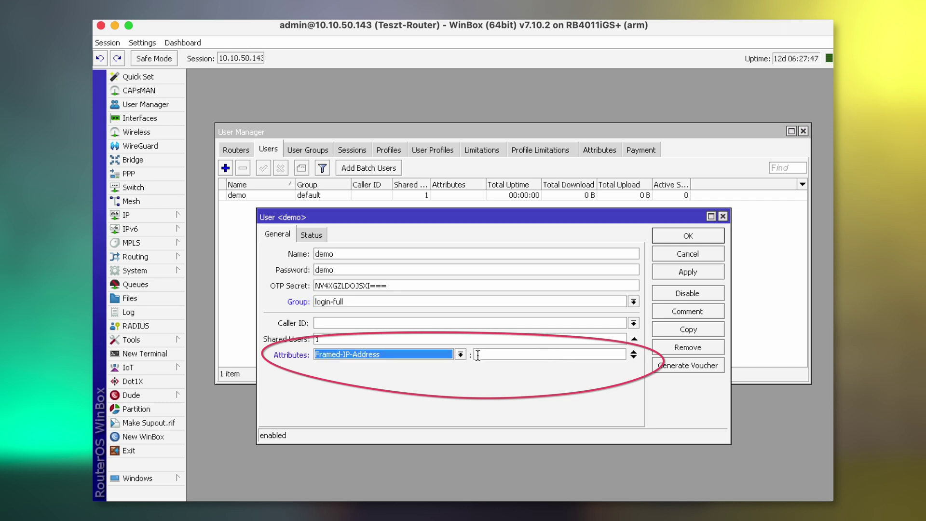
{"action": "left_click", "coordinate": [460, 354]}
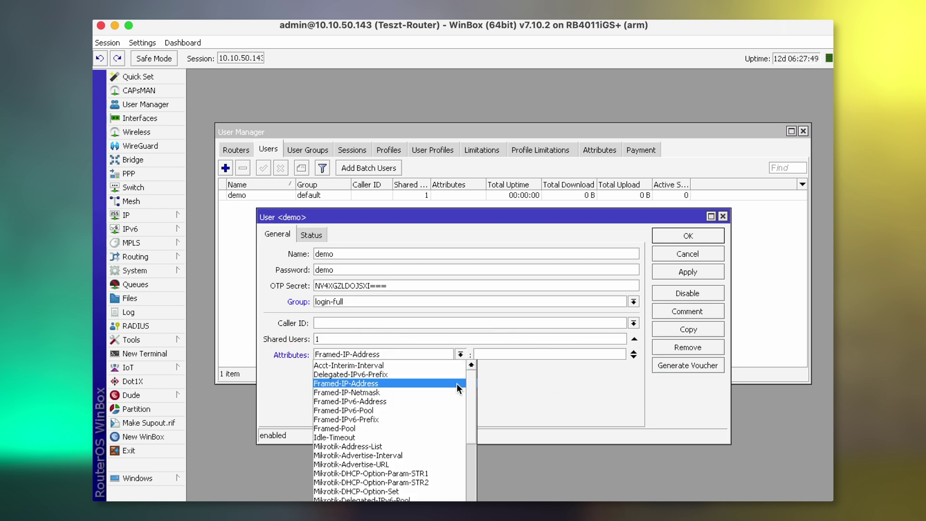
{"action": "scroll", "coordinate": [456, 384], "scroll_direction": "down", "scroll_amount": 3}
{"action": "scroll", "coordinate": [457, 384], "scroll_direction": "down", "scroll_amount": 3}
{"action": "scroll", "coordinate": [457, 384], "scroll_direction": "up", "scroll_amount": 4}
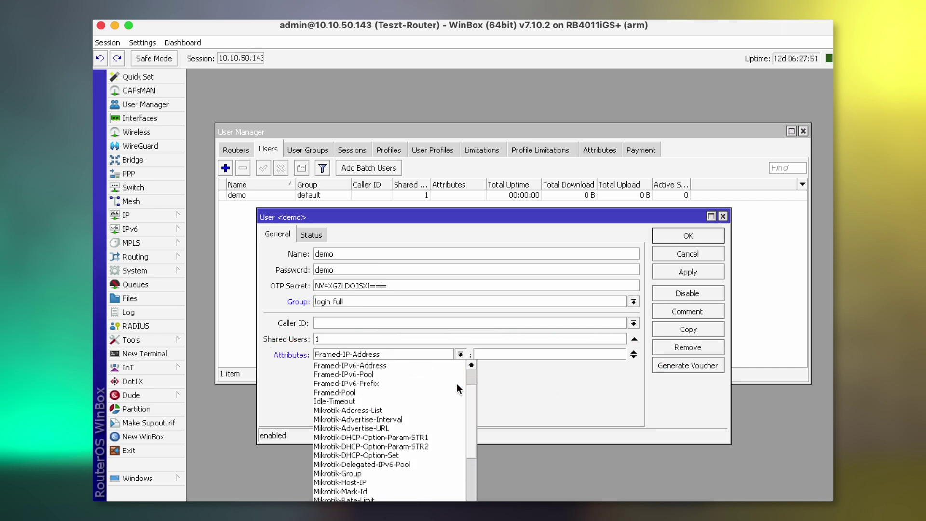
{"action": "left_click", "coordinate": [630, 372]}
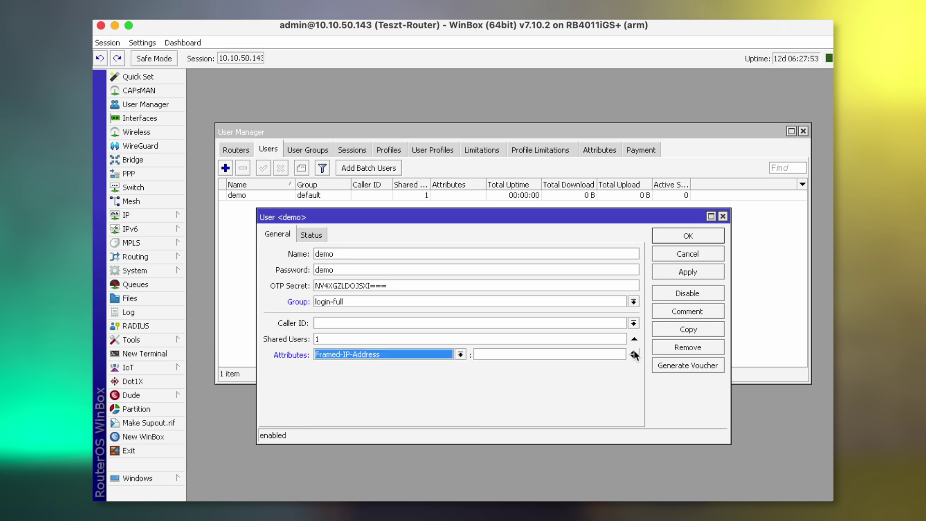
{"action": "left_click", "coordinate": [634, 352]}
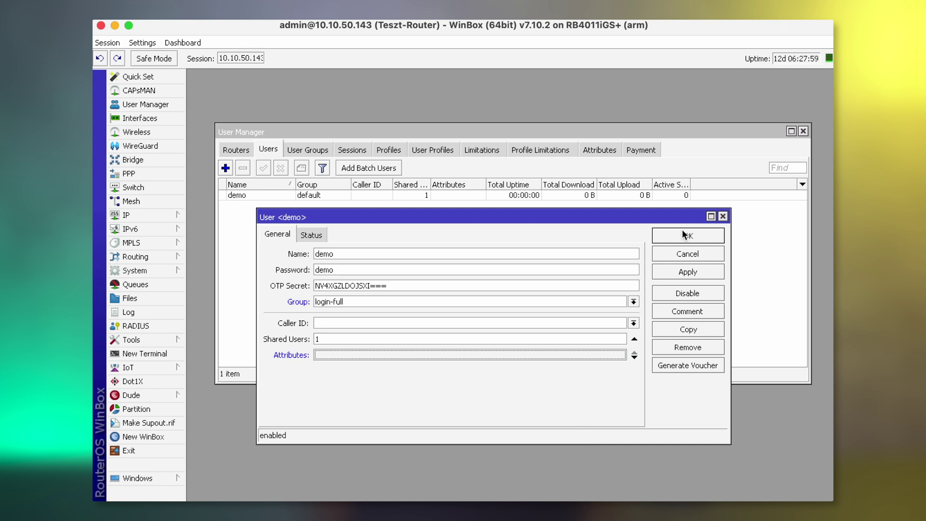
{"action": "left_click", "coordinate": [696, 236]}
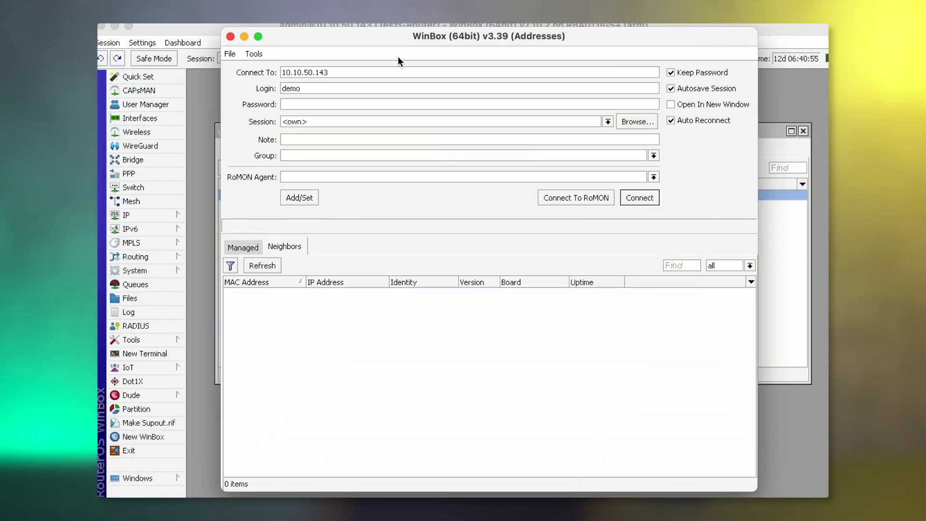
- Connect to 10.10.50.143 as demo with the account password and dismiss the system note
{"action": "left_click", "coordinate": [335, 89]}
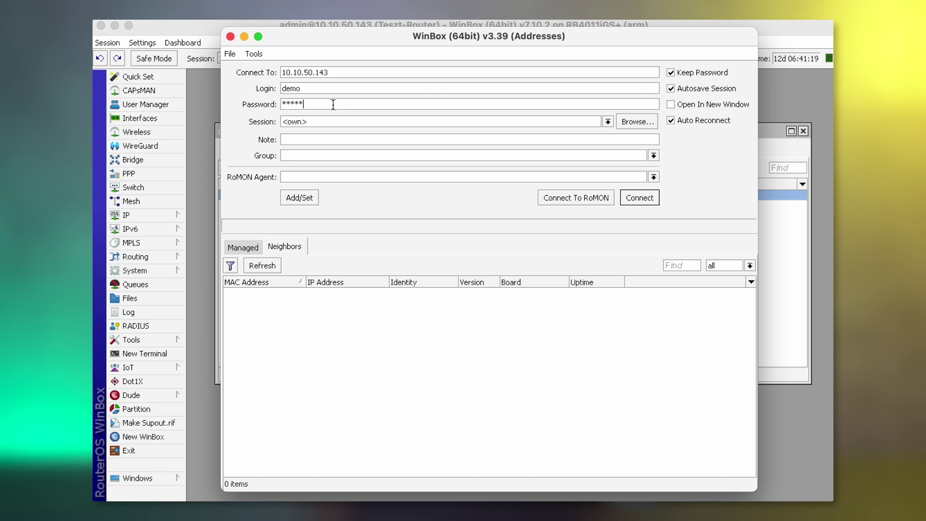
{"action": "type", "text": "**"}
{"action": "key", "text": "Return"}
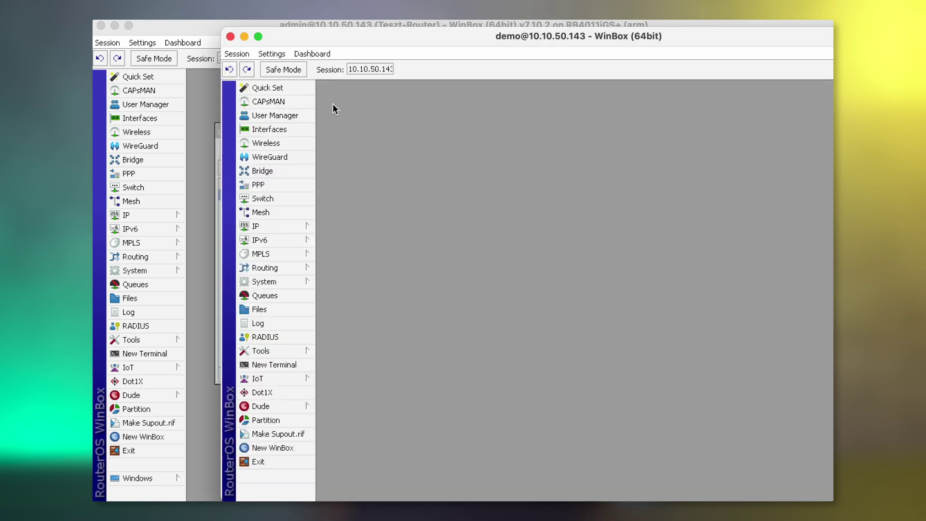
{"action": "left_click", "coordinate": [790, 415]}
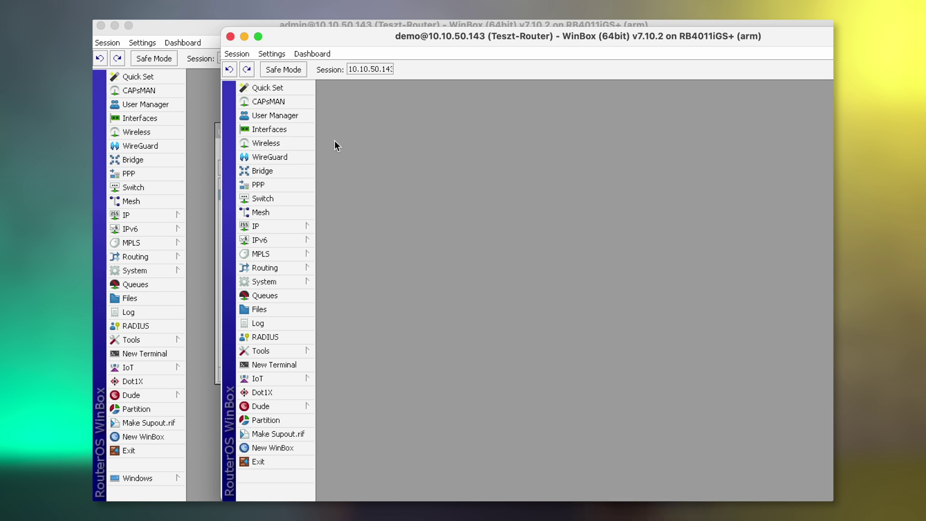
- Check the demo user's access to the interface list and the interface types offered for adding
{"action": "left_click", "coordinate": [302, 132]}
{"action": "left_click", "coordinate": [337, 252]}
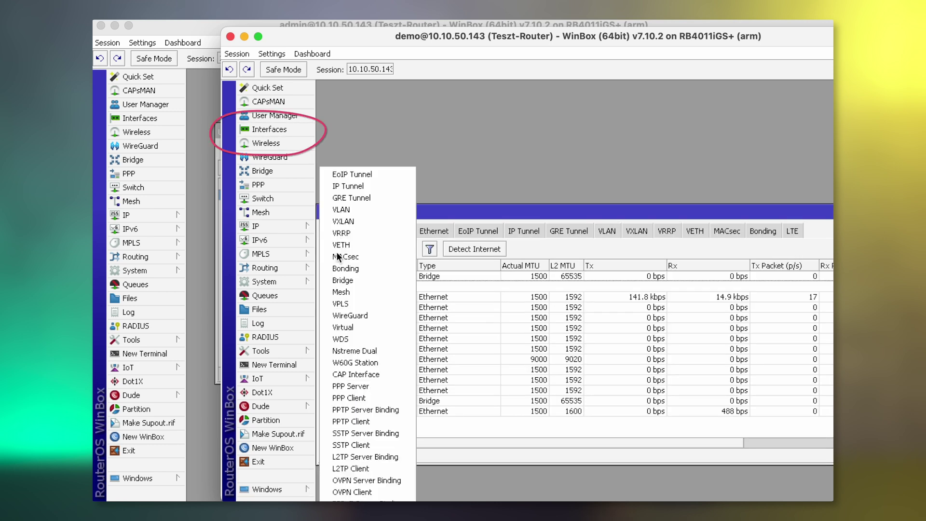
{"action": "left_click", "coordinate": [481, 175]}
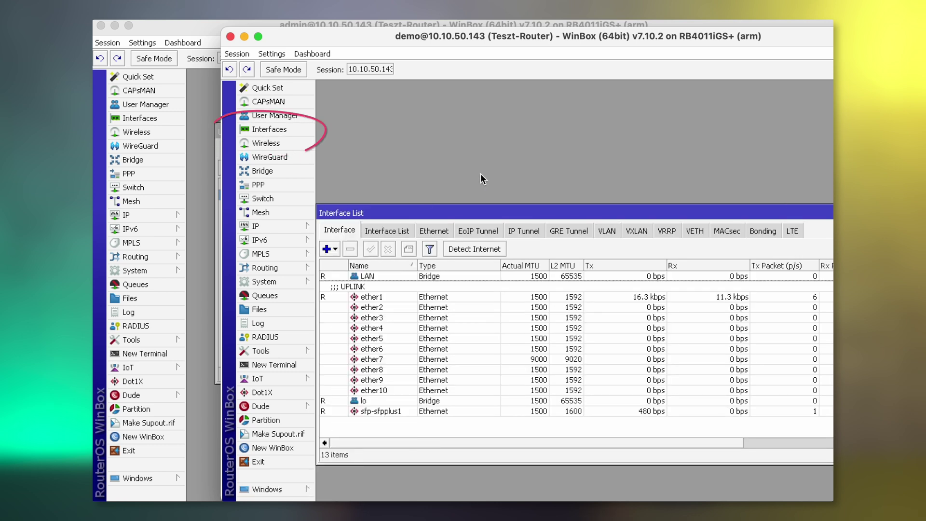
- Check the demo user's access to the IP address list, opening a new address form and discarding it
{"action": "left_click", "coordinate": [307, 227]}
{"action": "left_click", "coordinate": [346, 241]}
{"action": "left_click", "coordinate": [535, 240]}
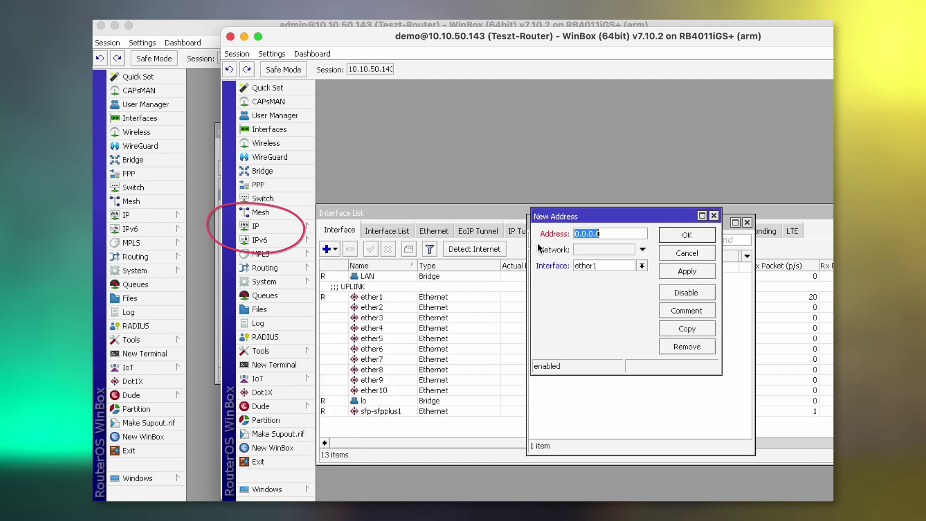
{"action": "left_click", "coordinate": [713, 214]}
{"action": "left_click", "coordinate": [631, 270]}
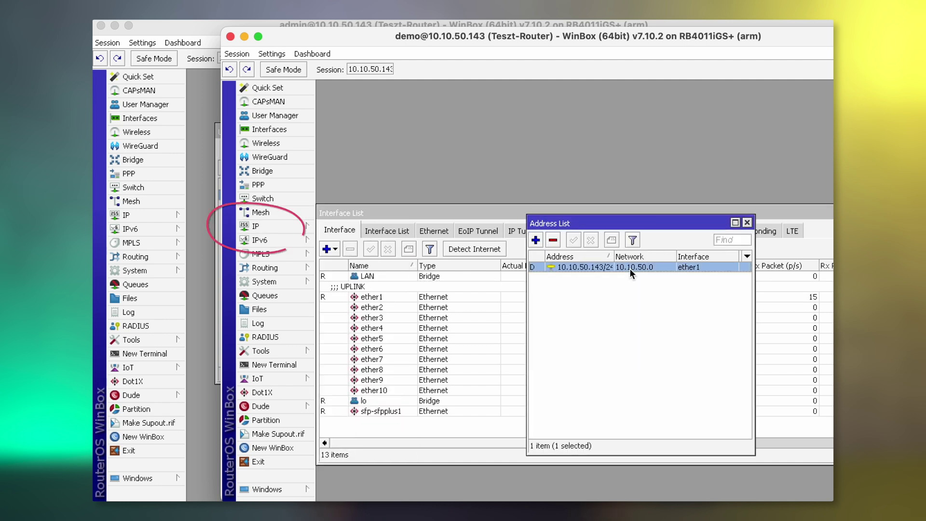
- Check the demo user's access to the router's files, then close the open list windows
{"action": "left_click", "coordinate": [298, 309]}
{"action": "left_click_drag", "start_coordinate": [785, 214], "coordinate": [731, 217]}
{"action": "left_click", "coordinate": [767, 213]}
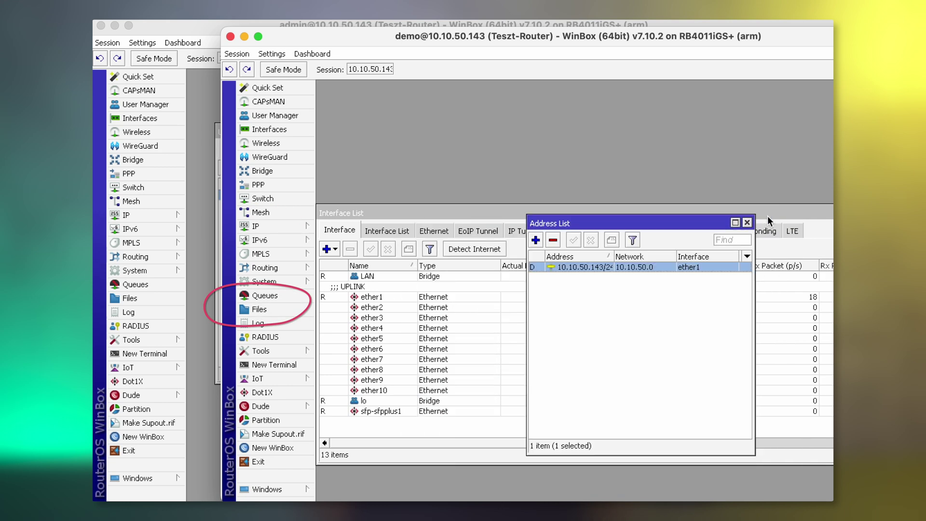
{"action": "key", "text": "Escape"}
{"action": "key", "text": "Escape"}
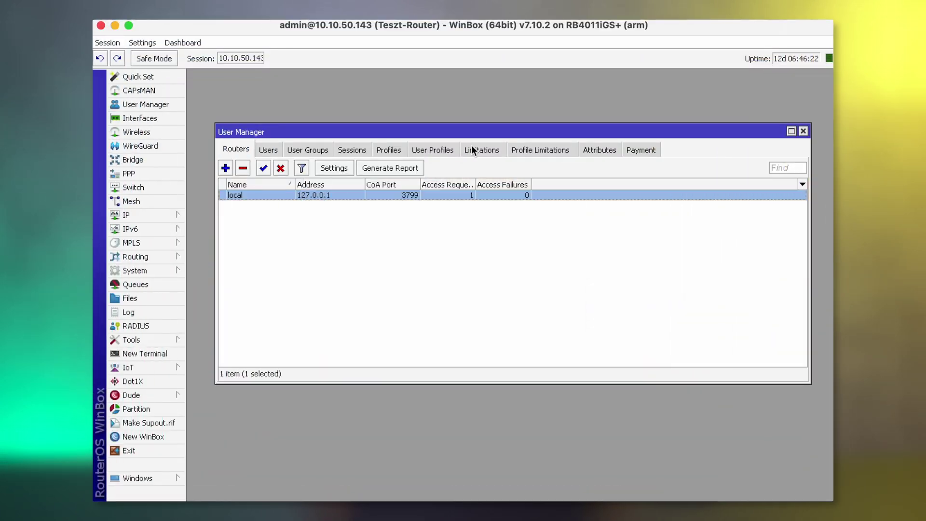
- Check the User Manager sessions and the request counters of the local router entry
{"action": "left_click", "coordinate": [355, 149]}
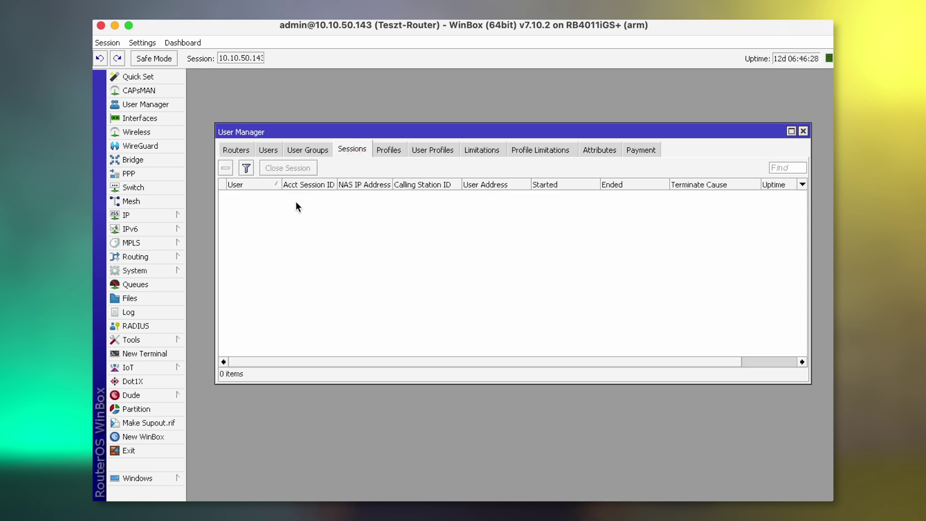
{"action": "left_click", "coordinate": [239, 149]}
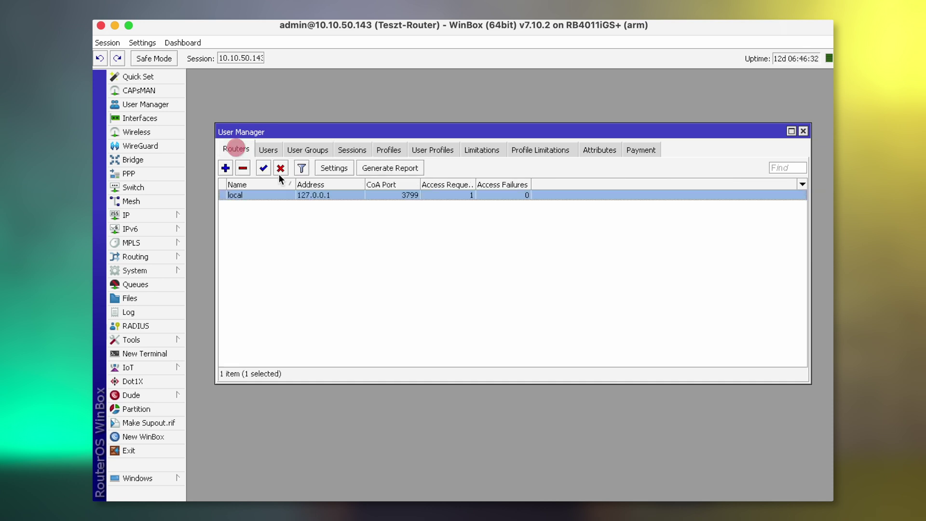
{"action": "double_click", "coordinate": [485, 195]}
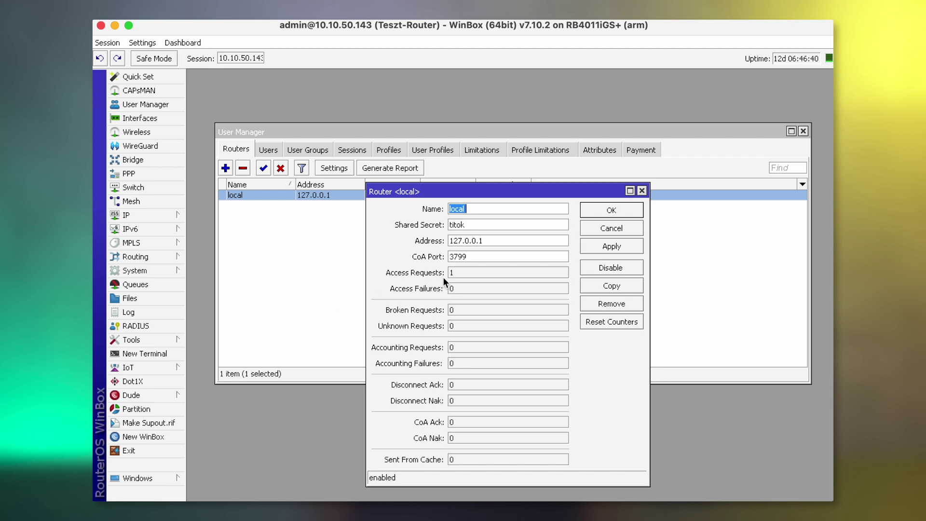
- Examine the request status of the login RADIUS server at 127.0.0.1
{"action": "left_click", "coordinate": [137, 326]}
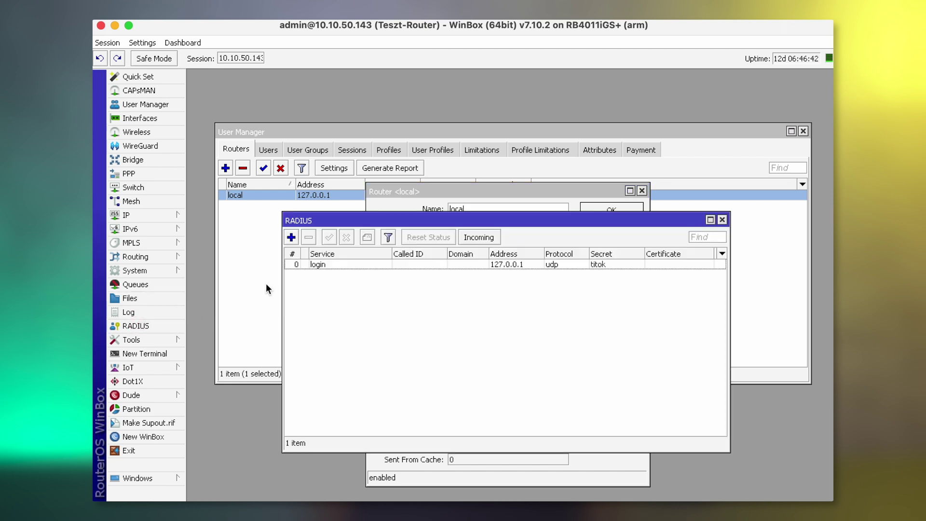
{"action": "double_click", "coordinate": [396, 264]}
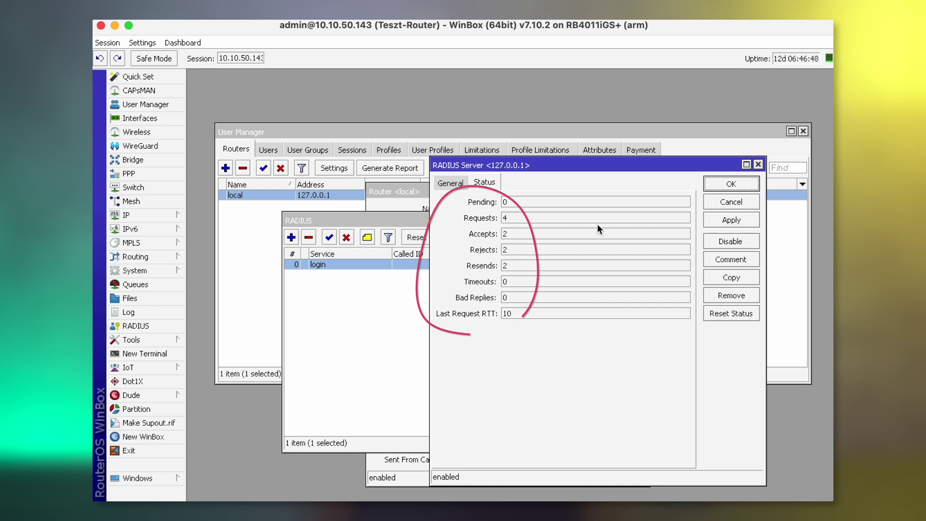
{"action": "left_click", "coordinate": [759, 164]}
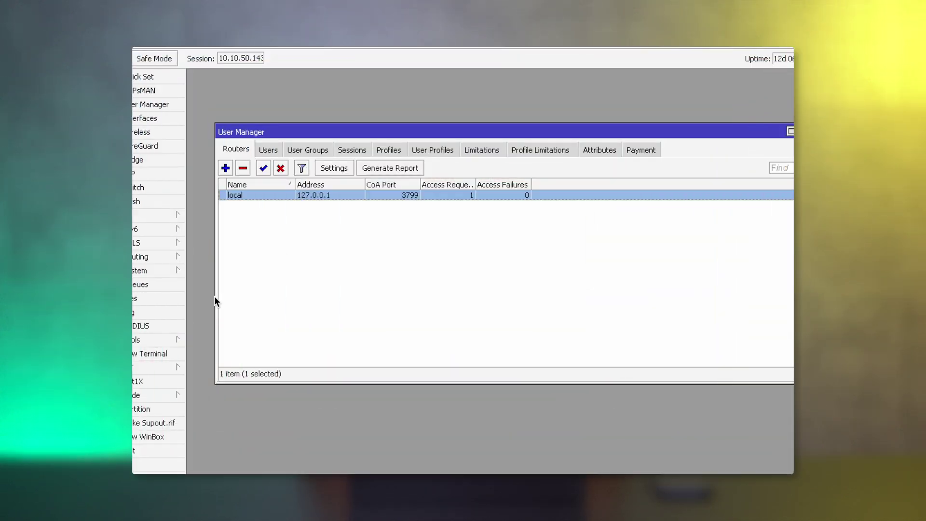
- Review the general settings of the login RADIUS server, including its authentication and accounting ports, and close the RADIUS windows
{"action": "left_click", "coordinate": [150, 328]}
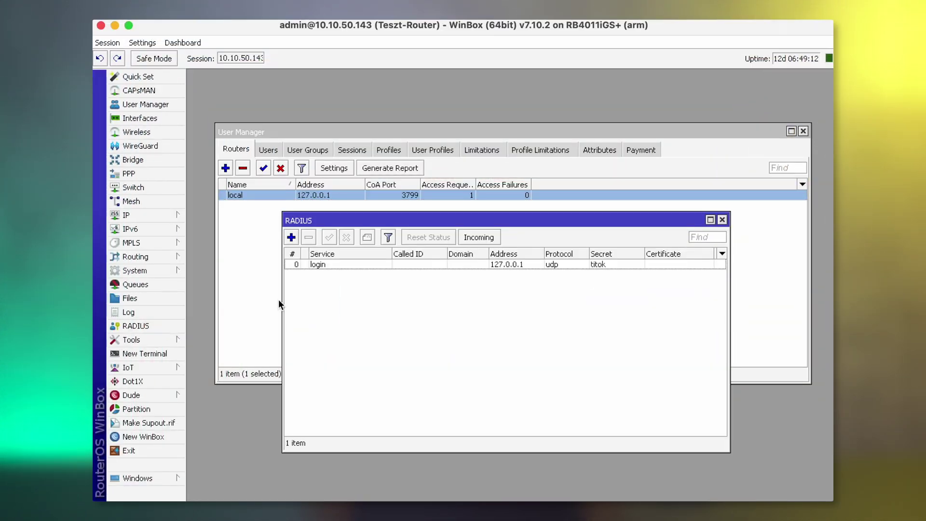
{"action": "double_click", "coordinate": [458, 263]}
{"action": "left_click", "coordinate": [449, 183]}
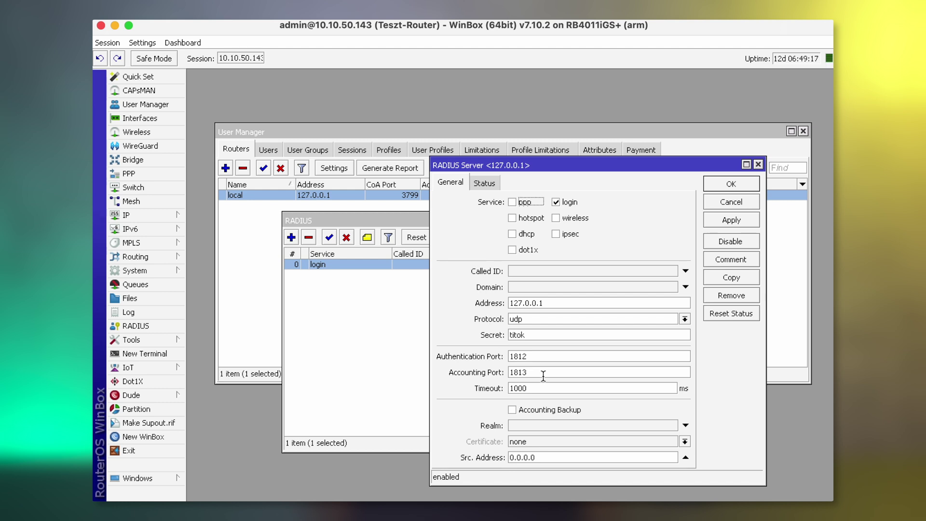
{"action": "left_click", "coordinate": [758, 164]}
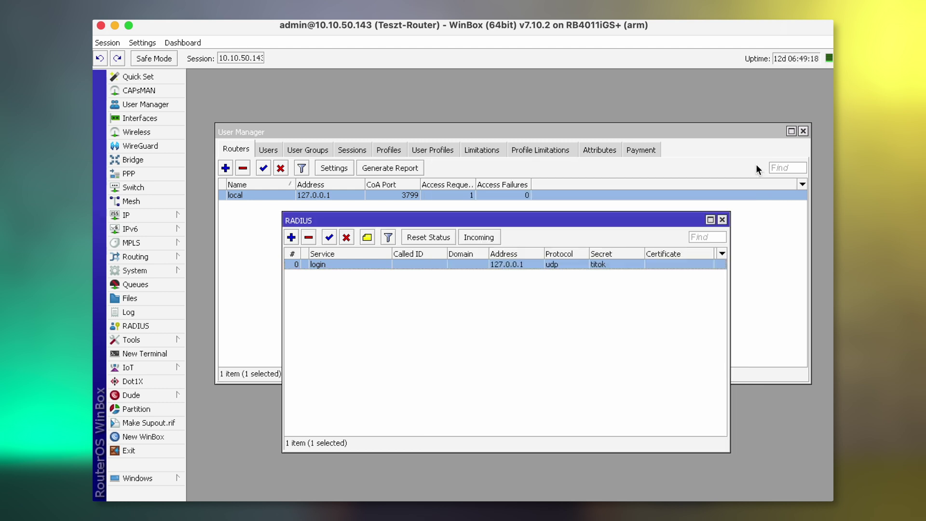
{"action": "left_click", "coordinate": [717, 219]}
- Enable Accounting in the router's Login Authentication&Accounting settings for system users
{"action": "left_click", "coordinate": [144, 271]}
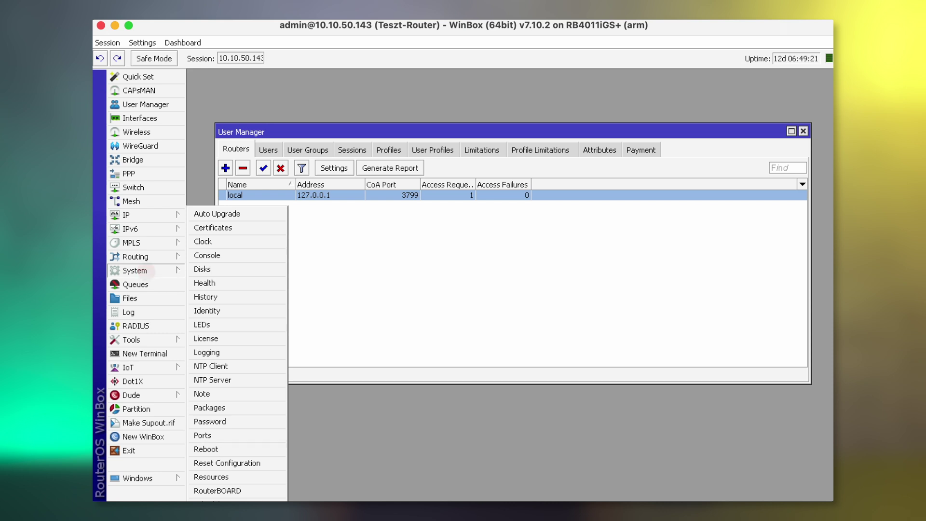
{"action": "left_click", "coordinate": [217, 516]}
{"action": "left_click", "coordinate": [479, 239]}
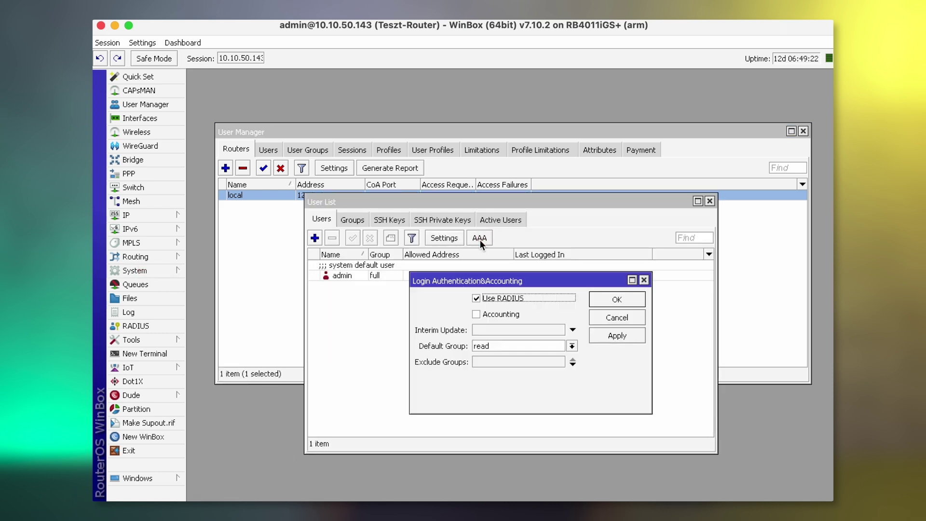
{"action": "left_click", "coordinate": [501, 314]}
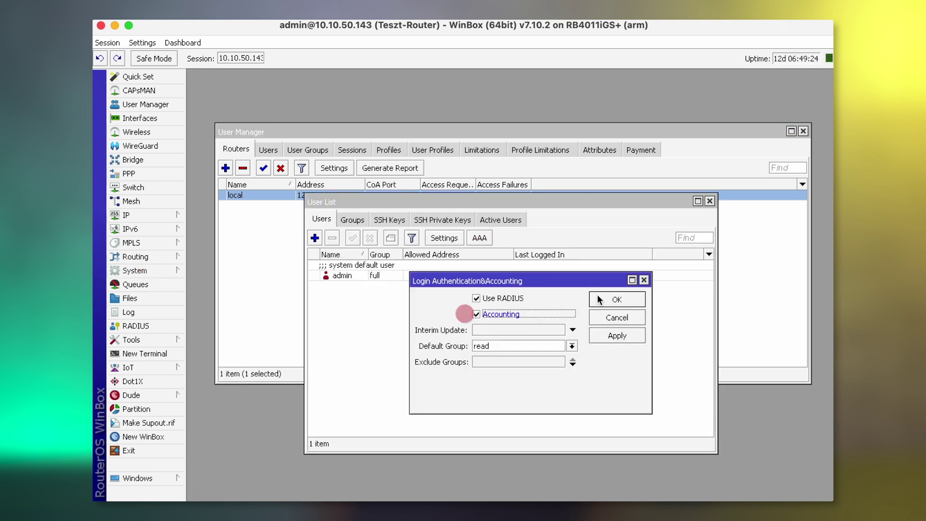
{"action": "left_click", "coordinate": [616, 300]}
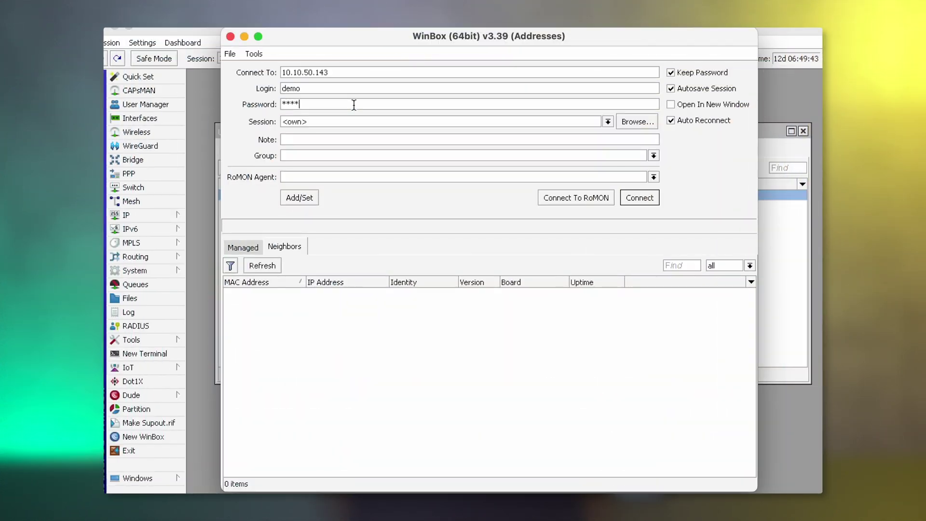
- Reconnect to 10.10.50.143 as demo with the account password and dismiss its system note
{"action": "type", "text": "*"}
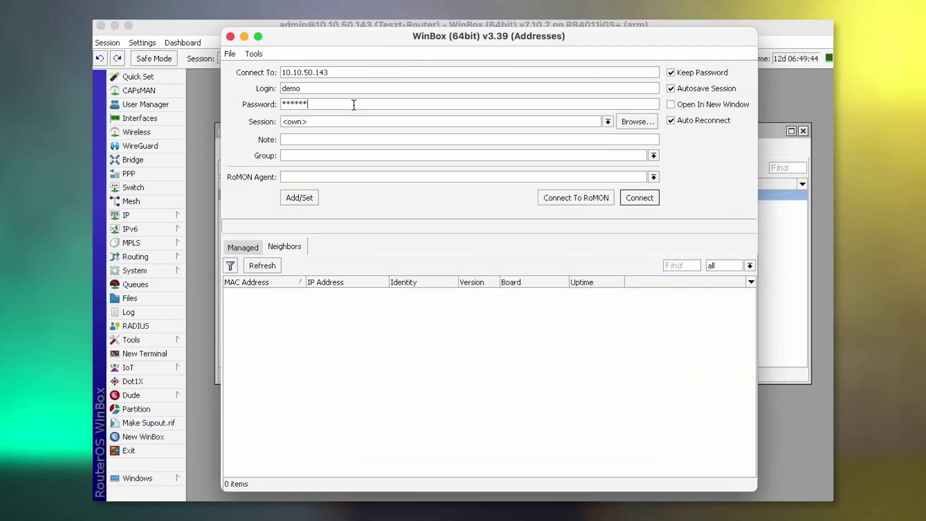
{"action": "type", "text": "*********"}
{"action": "key", "text": "Return"}
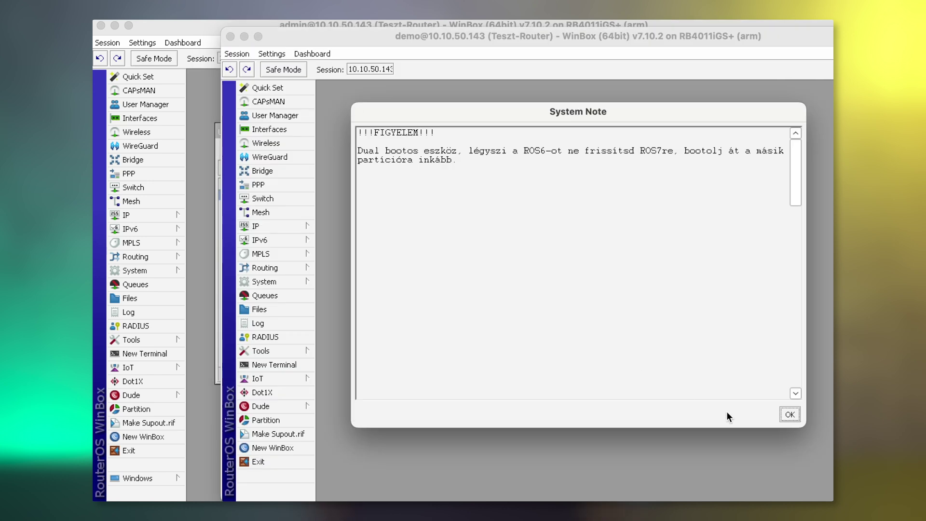
{"action": "left_click", "coordinate": [790, 414]}
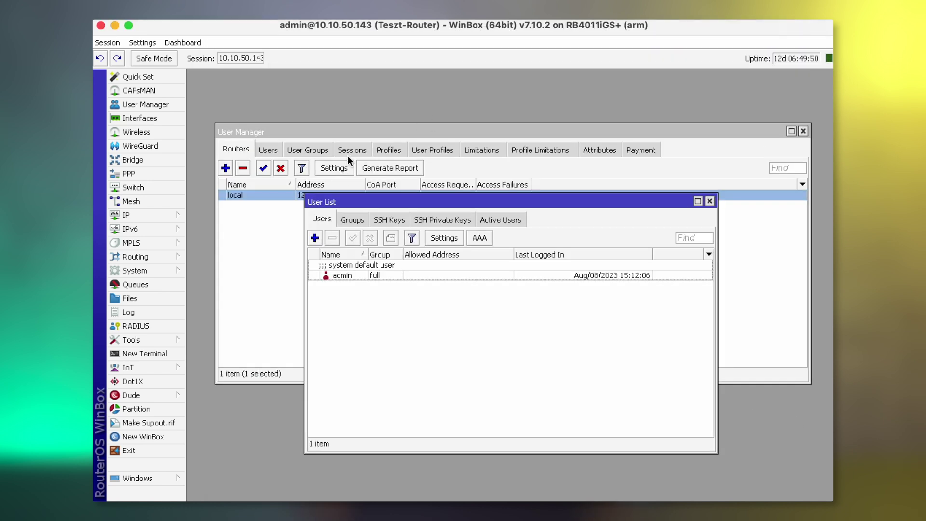
- Check the demo user's session in User Manager with a wider Started column, and exit the demo user's WinBox connection
{"action": "left_click", "coordinate": [351, 150]}
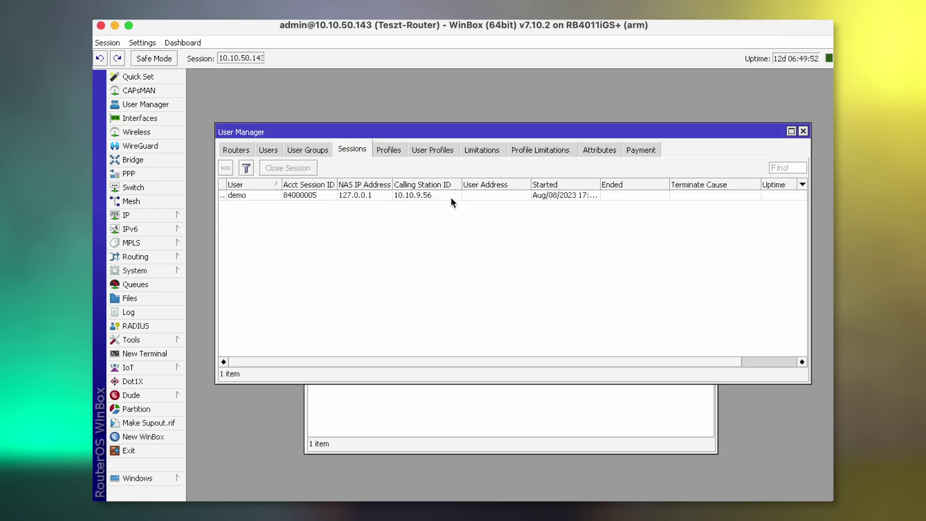
{"action": "left_click_drag", "start_coordinate": [600, 181], "coordinate": [619, 184]}
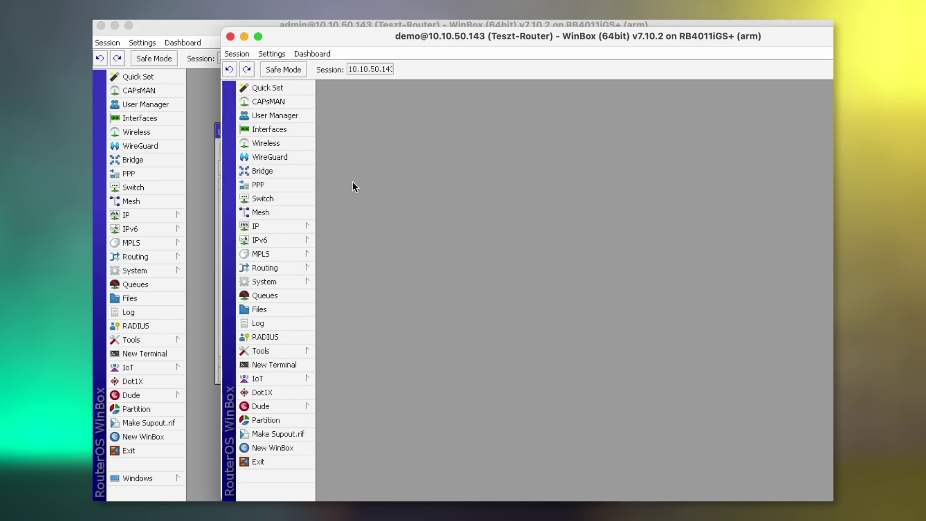
{"action": "left_click", "coordinate": [279, 463]}
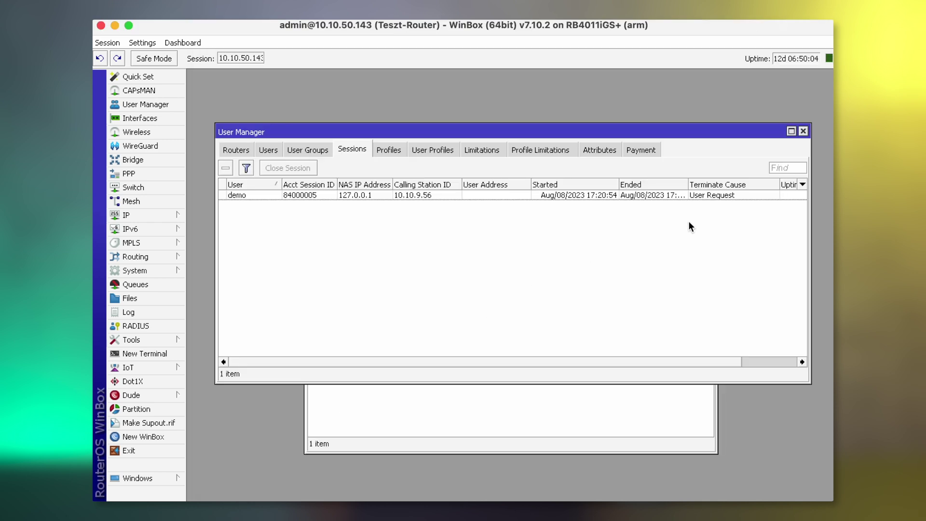
- Examine the ended demo session's uptime and full accounting details in User Manager, then close the details
{"action": "left_click", "coordinate": [644, 196]}
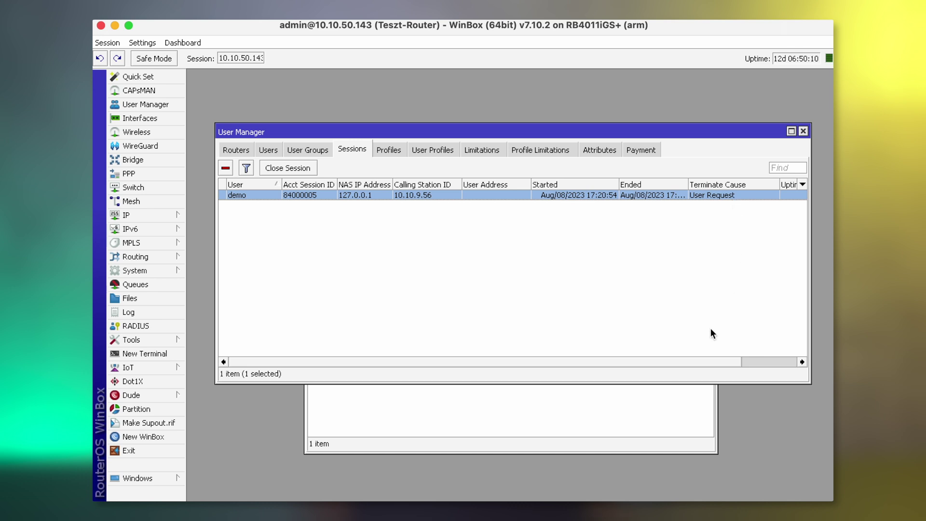
{"action": "left_click_drag", "start_coordinate": [697, 360], "coordinate": [748, 359]}
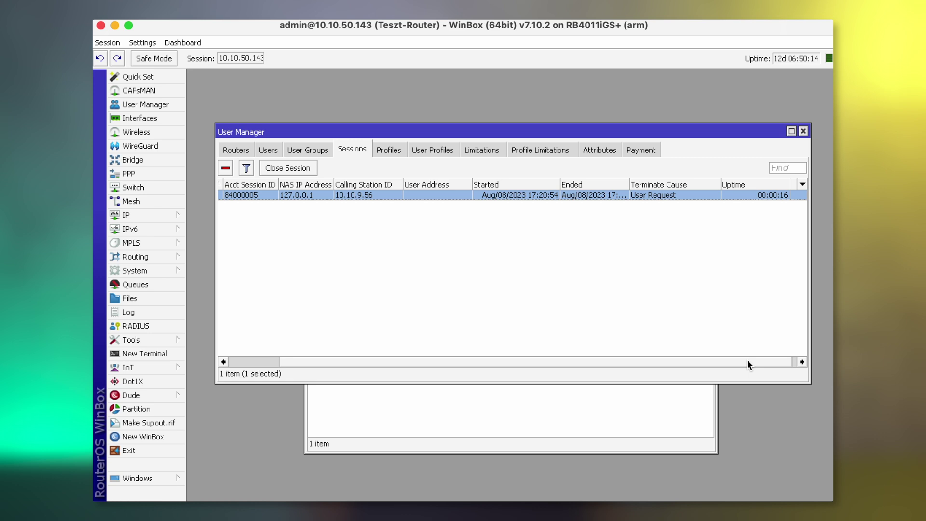
{"action": "double_click", "coordinate": [717, 196]}
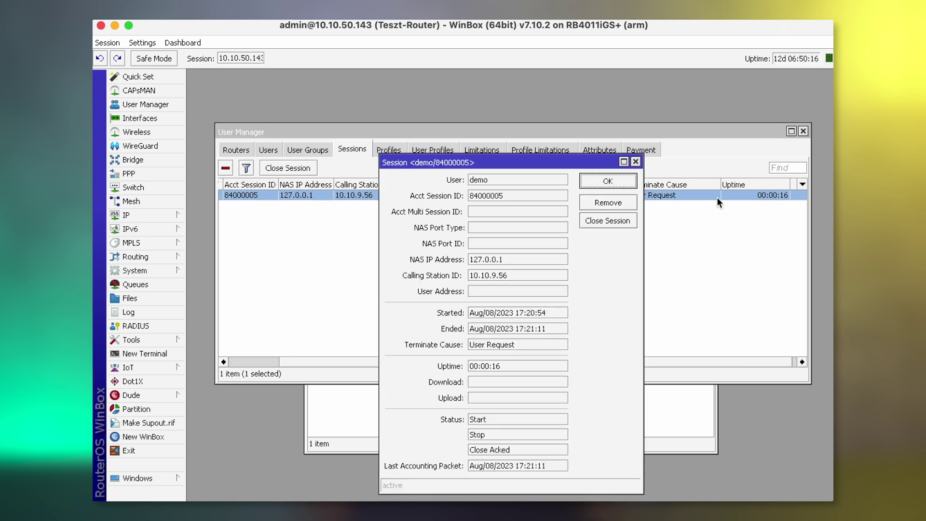
{"action": "left_click", "coordinate": [618, 181]}
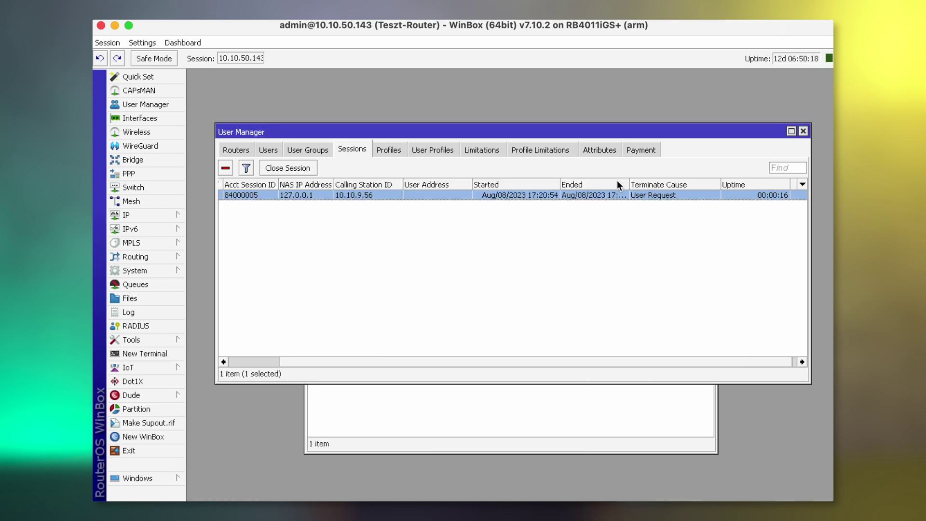